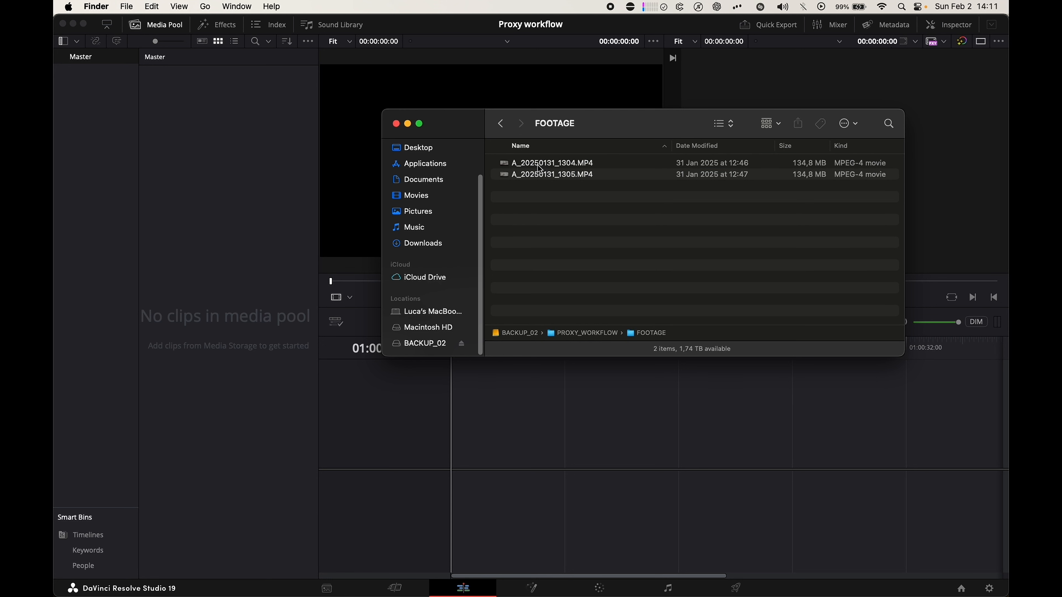
- Import A_20250131_1304.MP4 and A_20250131_1305.MP4 from the FOOTAGE folder into the Master bin
{"action": "left_click", "coordinate": [541, 167]}
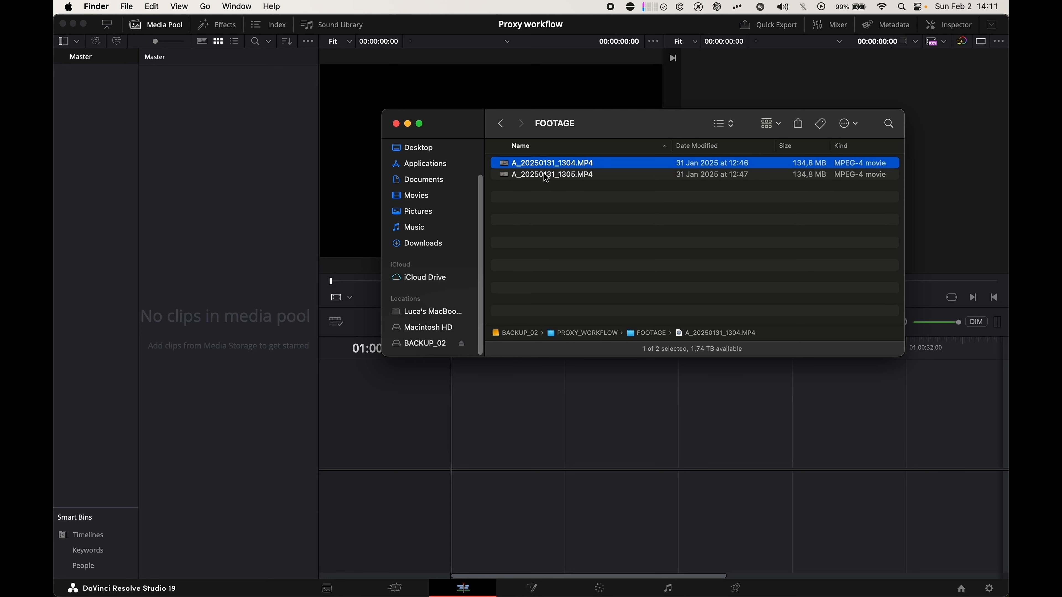
{"action": "left_click", "coordinate": [544, 175], "text": "shift"}
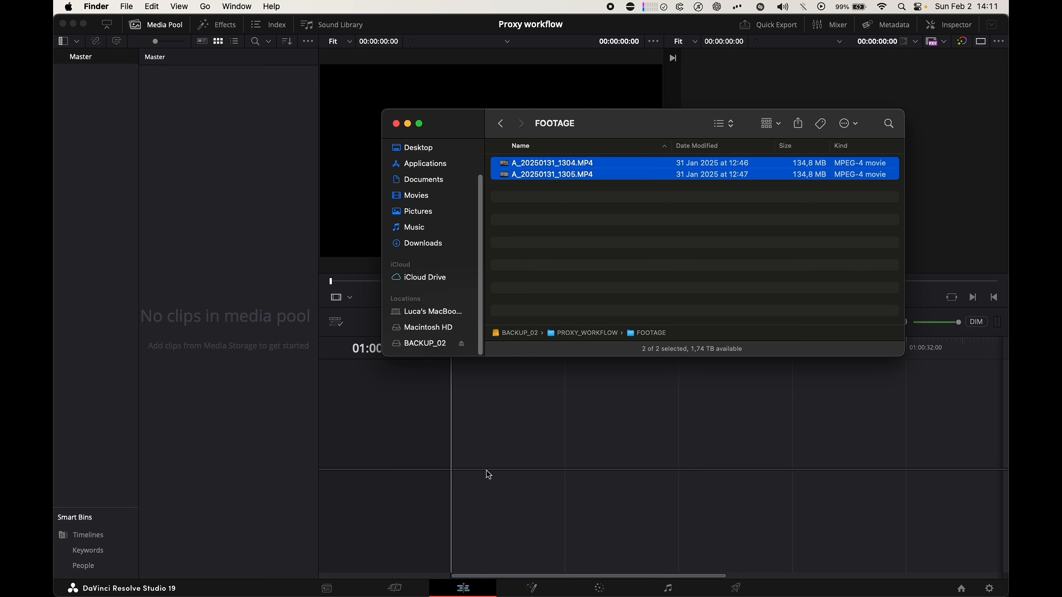
{"action": "left_click", "coordinate": [498, 163]}
{"action": "left_click_drag", "start_coordinate": [497, 165], "coordinate": [178, 123]}
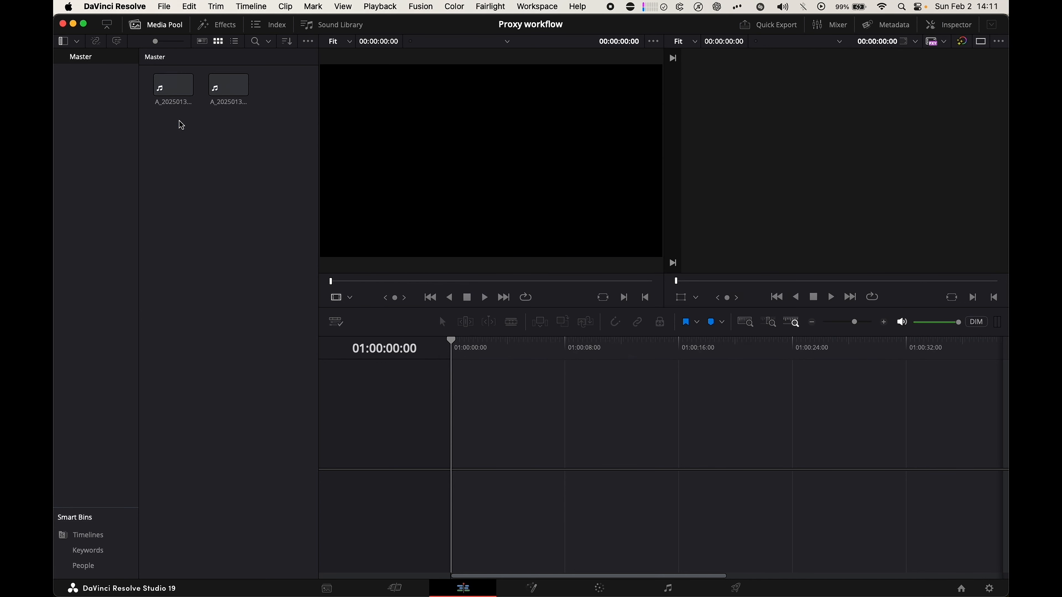
- Create a new timeline named Timeline 1 from both imported clips, using the project settings
{"action": "left_click", "coordinate": [169, 97]}
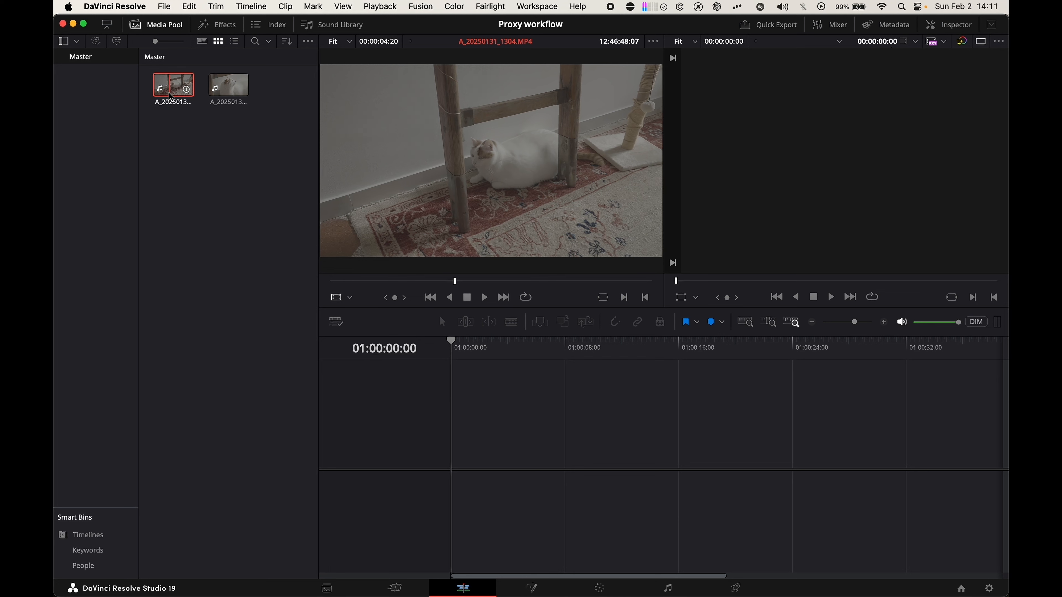
{"action": "left_click", "coordinate": [225, 89]}
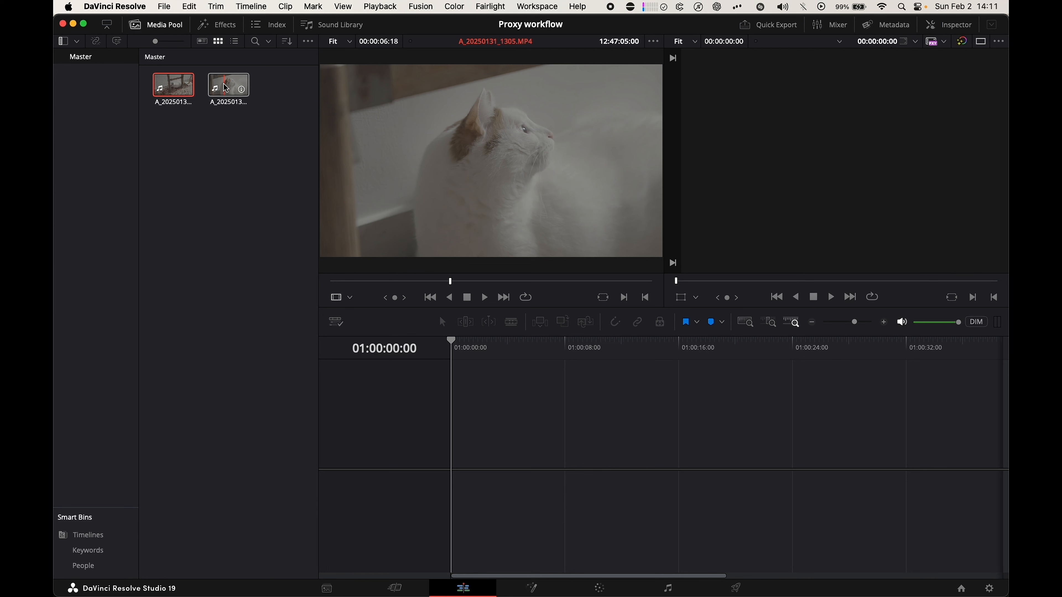
{"action": "left_click_drag", "start_coordinate": [235, 126], "coordinate": [172, 80]}
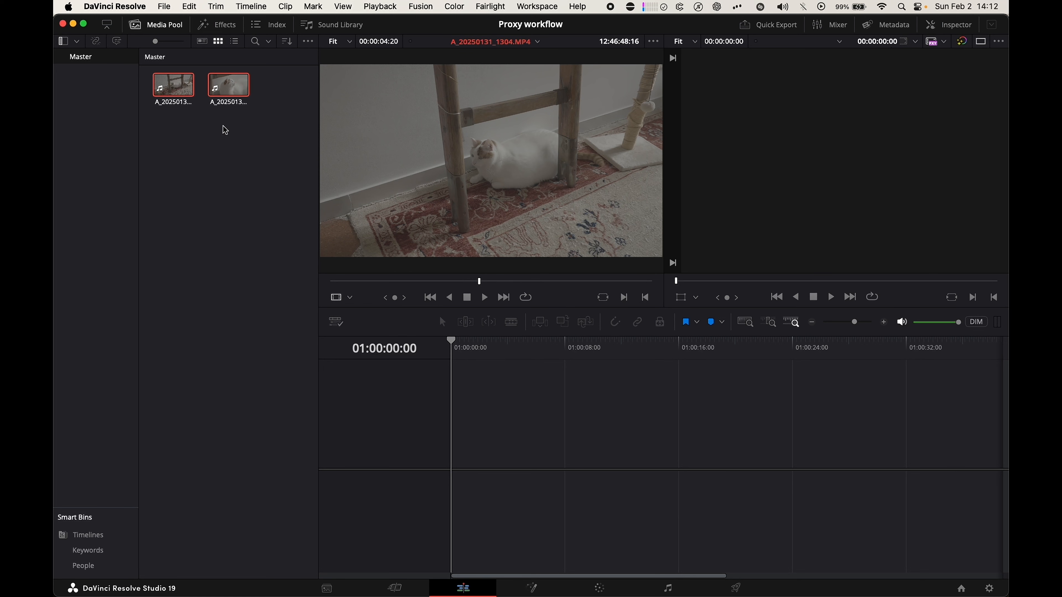
{"action": "right_click", "coordinate": [228, 96]}
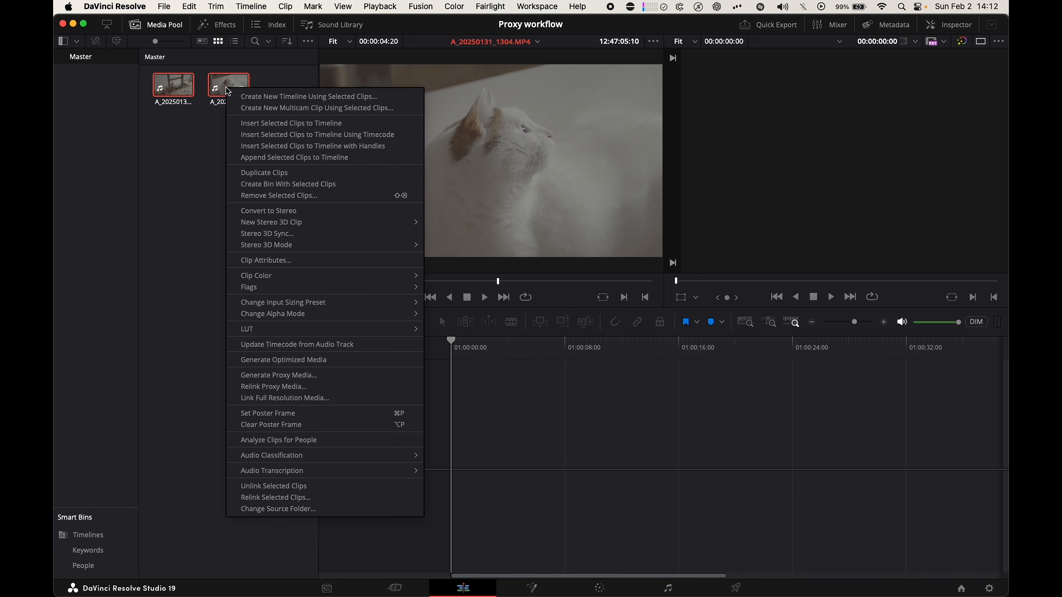
{"action": "left_click", "coordinate": [259, 98]}
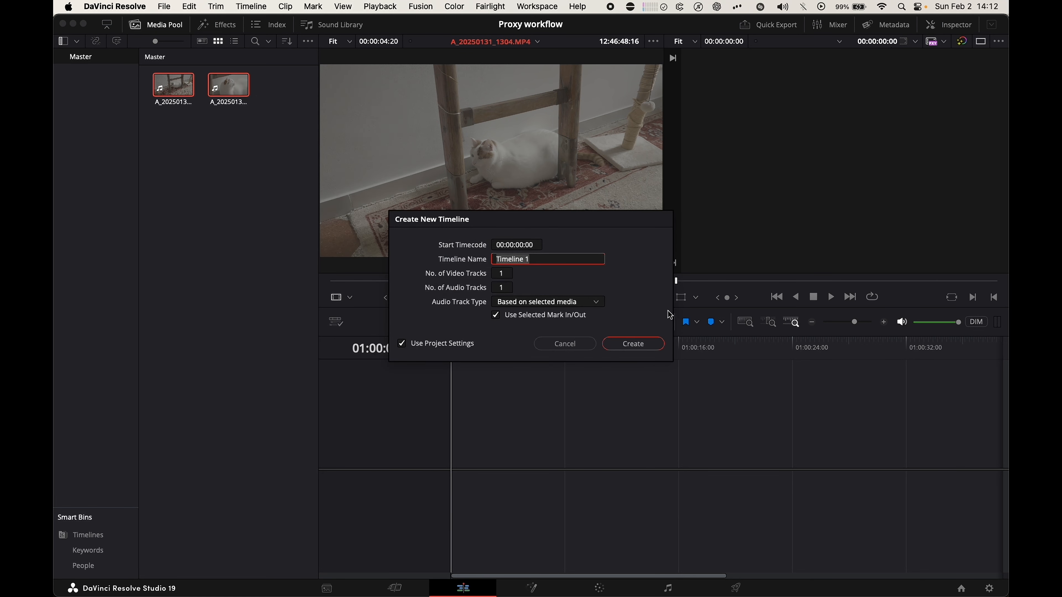
{"action": "left_click", "coordinate": [634, 344]}
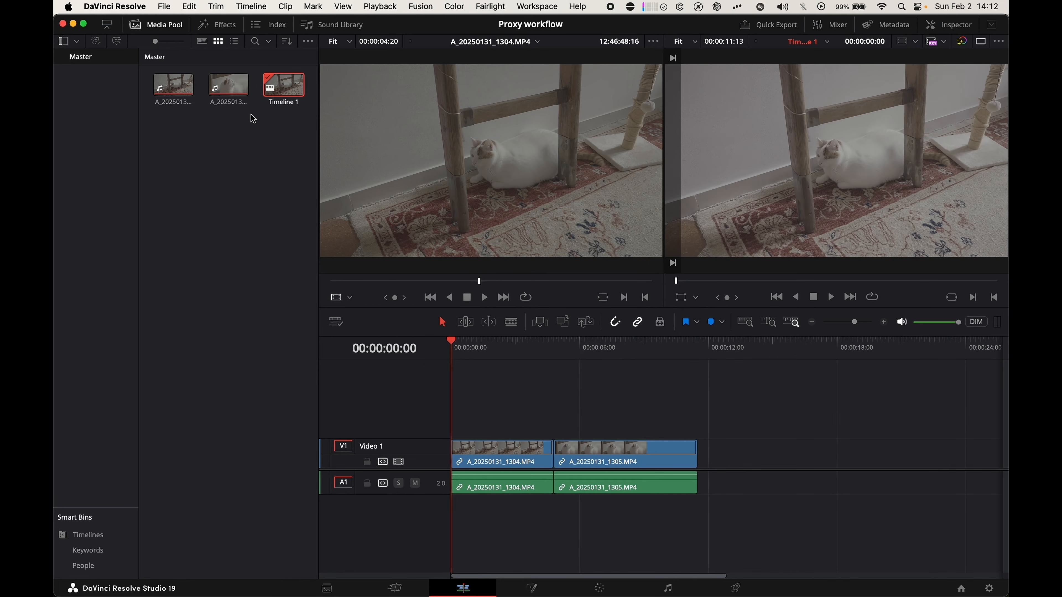
- Relink proxy media for both clips in the media pool to the PROXY_FX3 folder inside PROXY_WORKFLOW
{"action": "left_click_drag", "start_coordinate": [668, 348], "coordinate": [414, 356]}
{"action": "left_click_drag", "start_coordinate": [226, 126], "coordinate": [163, 80]}
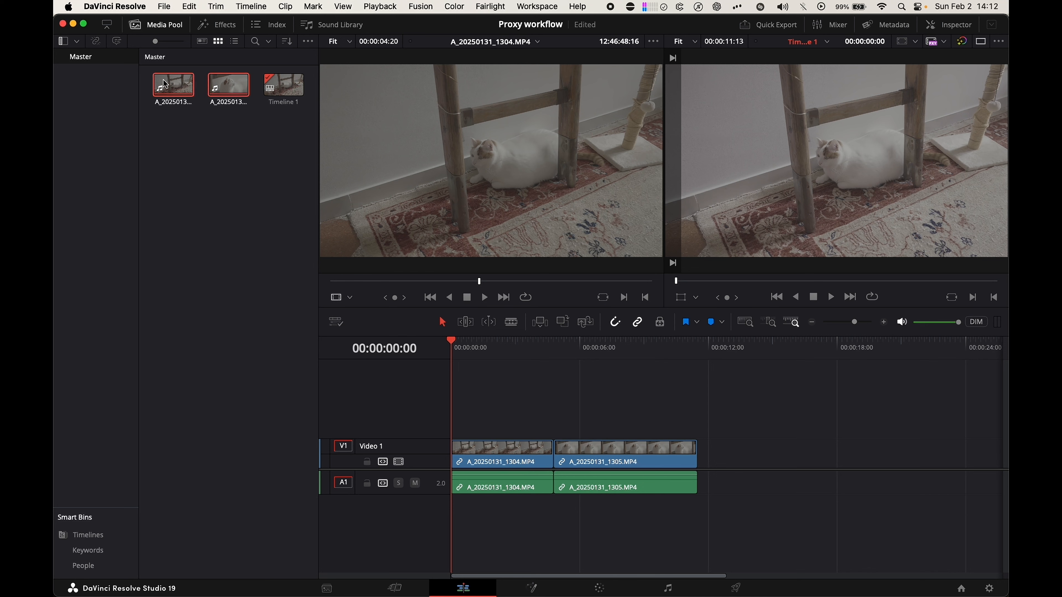
{"action": "right_click", "coordinate": [218, 79]}
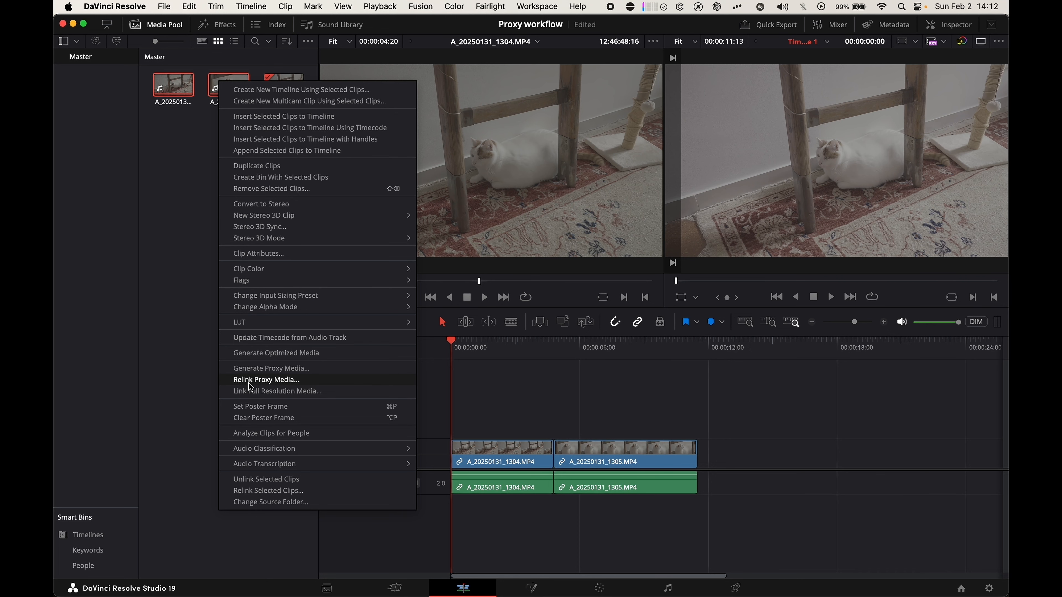
{"action": "left_click", "coordinate": [259, 379]}
{"action": "left_click", "coordinate": [567, 92]}
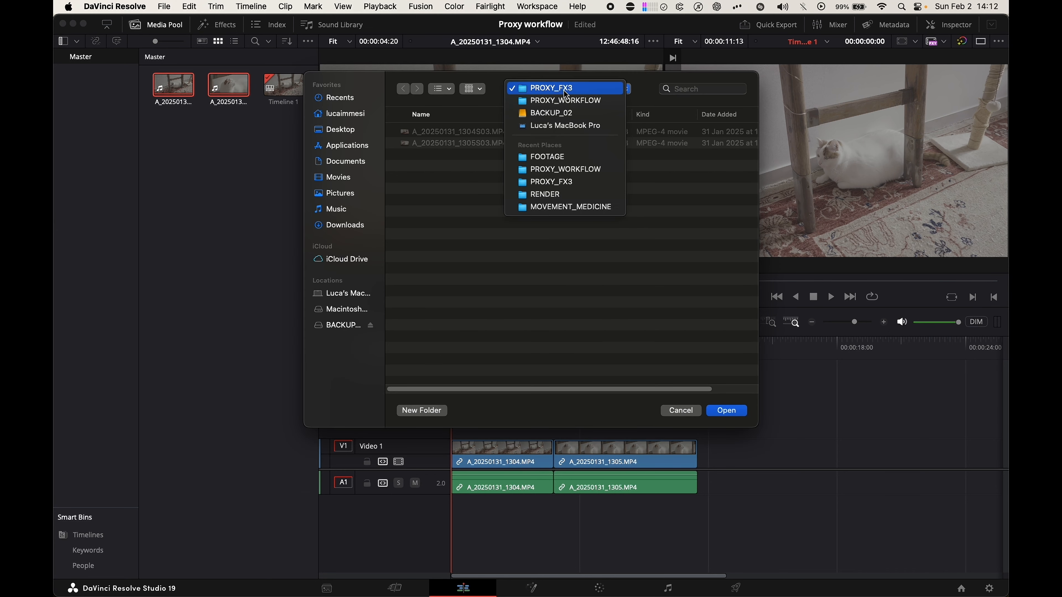
{"action": "left_click", "coordinate": [563, 101]}
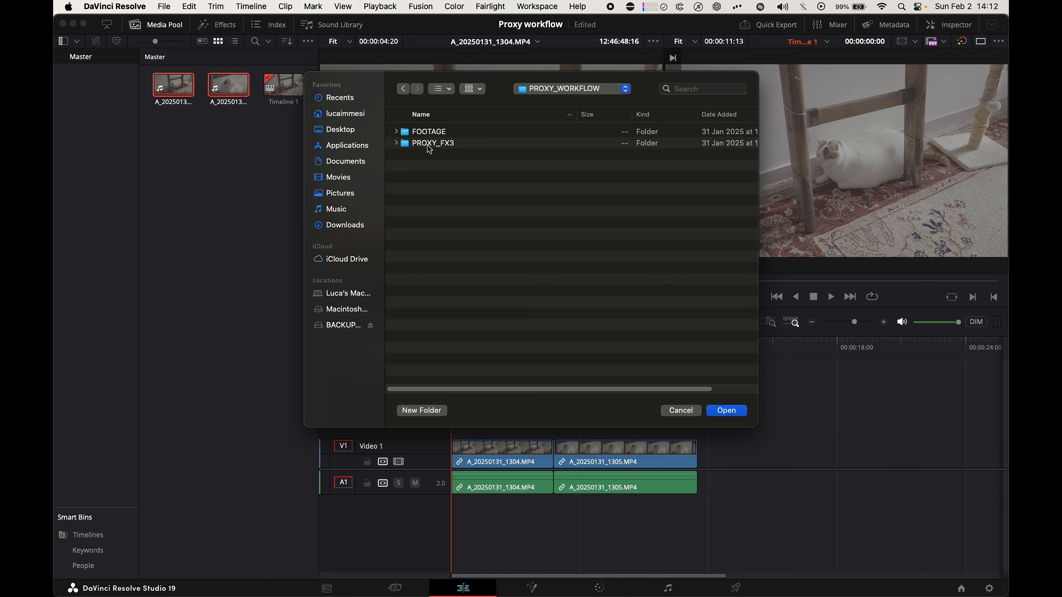
{"action": "double_click", "coordinate": [435, 145]}
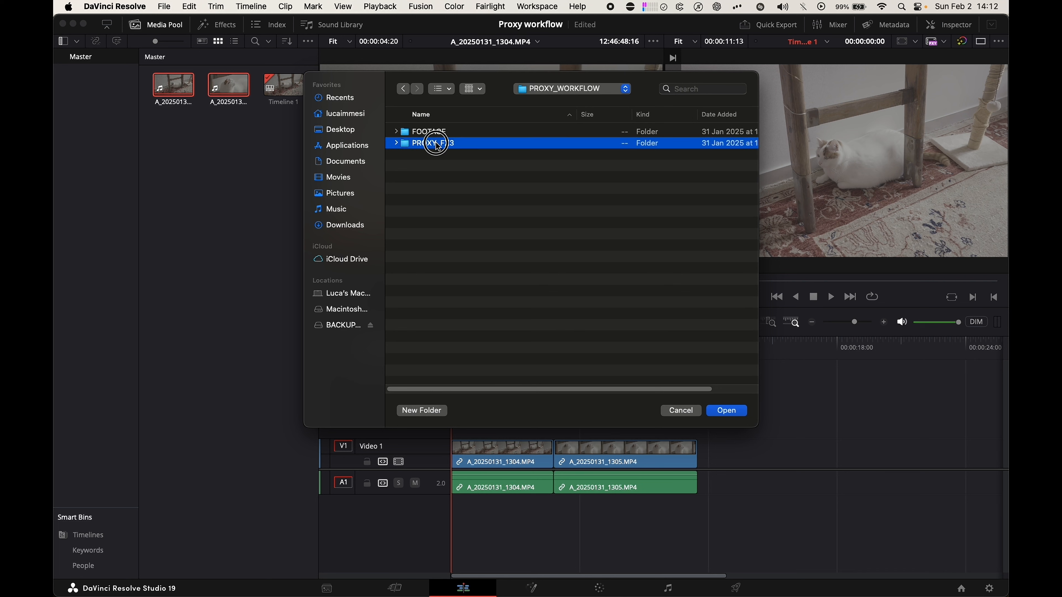
{"action": "left_click", "coordinate": [729, 409]}
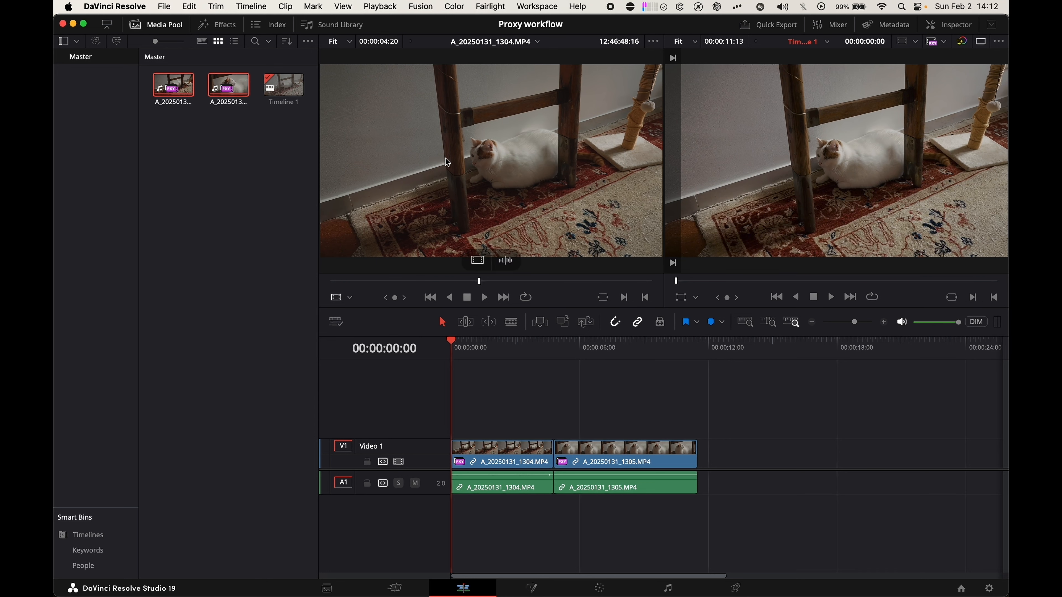
- Set the proxy handling mode to Prefer Camera Originals
{"action": "left_click", "coordinate": [943, 41]}
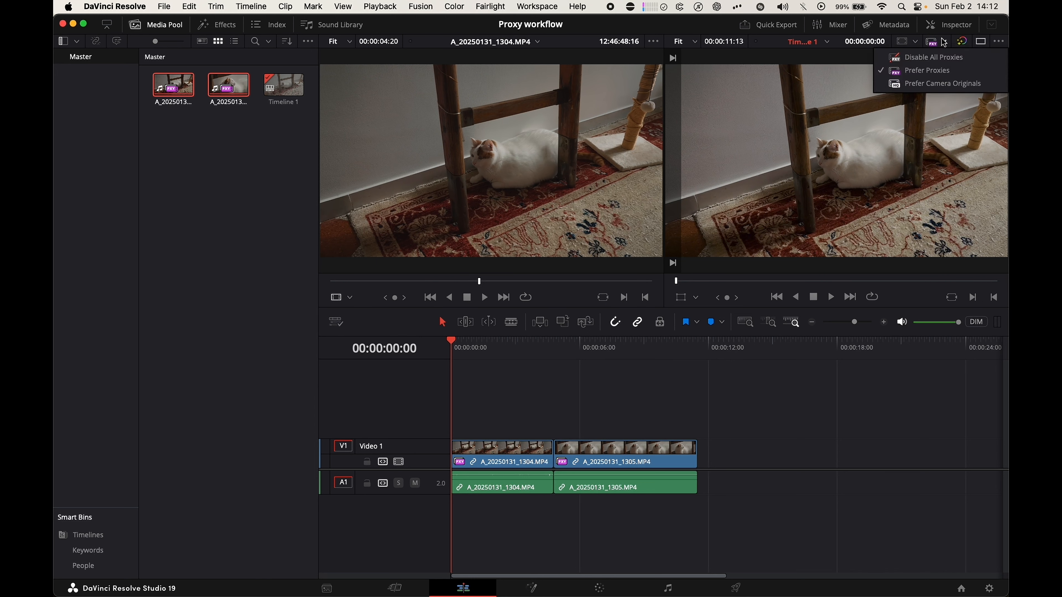
{"action": "left_click", "coordinate": [944, 84]}
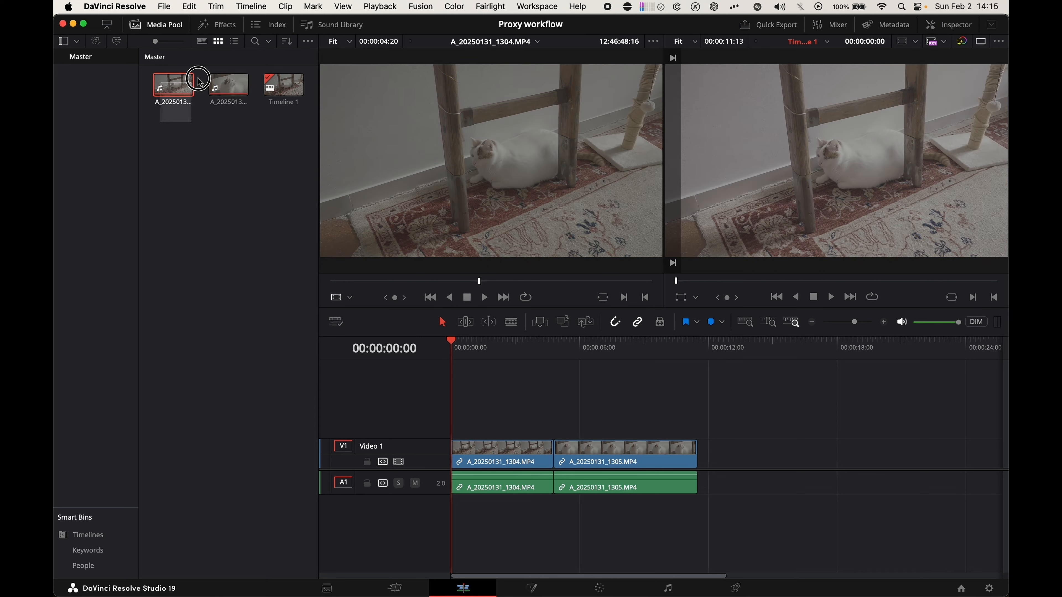
- Generate proxy media for both MP4 clips in the media pool
{"action": "right_click", "coordinate": [174, 86]}
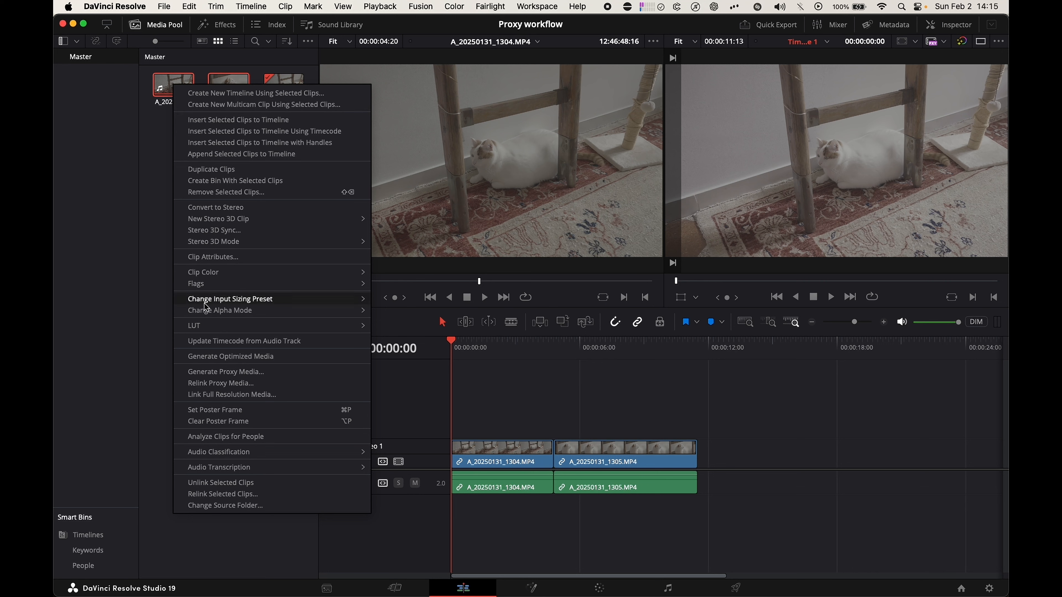
{"action": "left_click", "coordinate": [210, 375]}
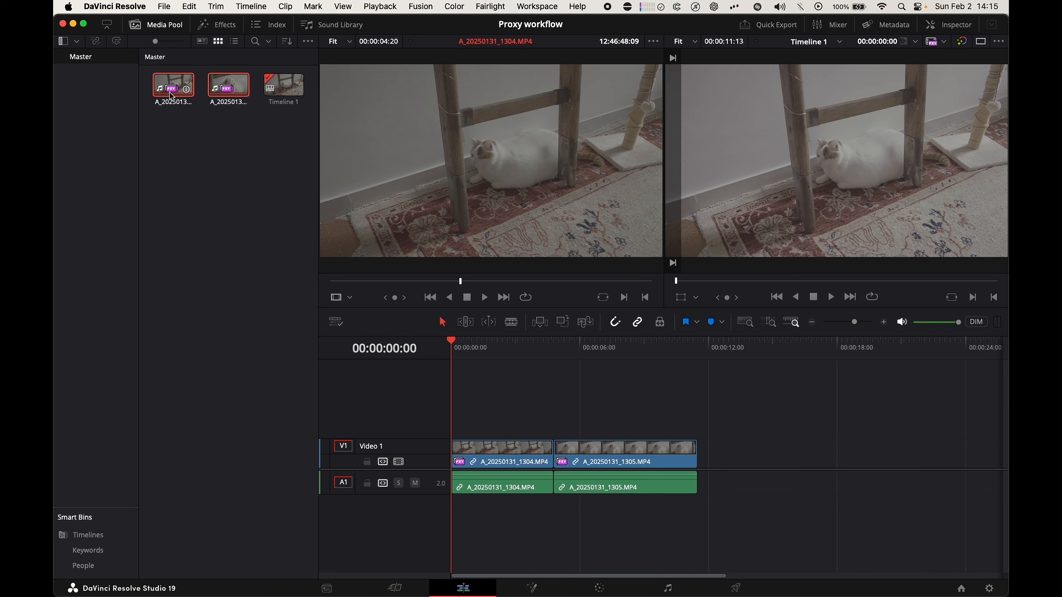
- Switch the proxy handling to Prefer Camera Originals and back to Prefer Proxies
{"action": "left_click", "coordinate": [941, 40]}
{"action": "left_click", "coordinate": [939, 84]}
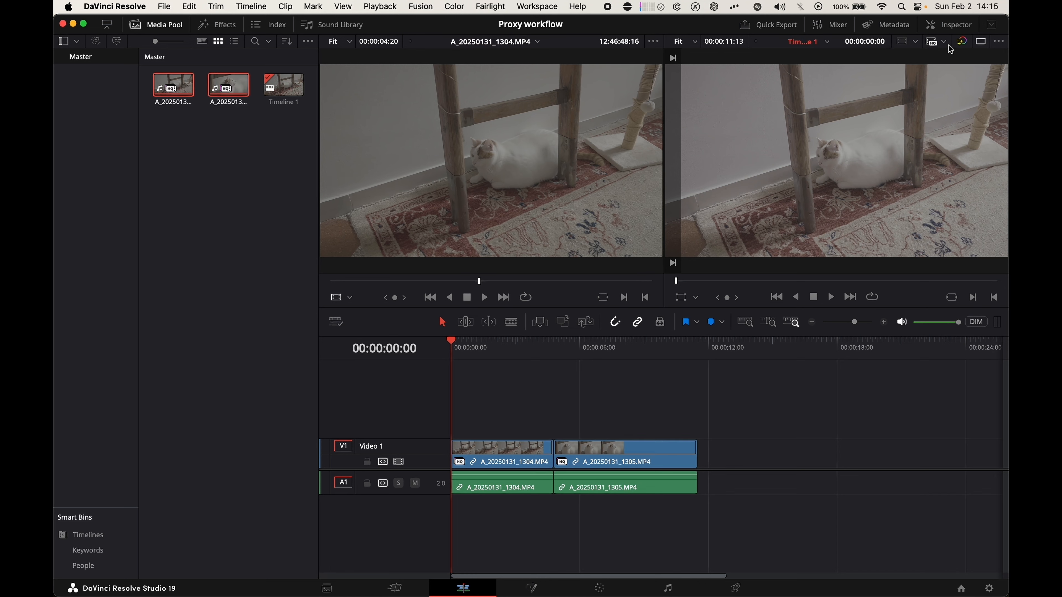
{"action": "left_click", "coordinate": [944, 42]}
{"action": "left_click", "coordinate": [939, 75]}
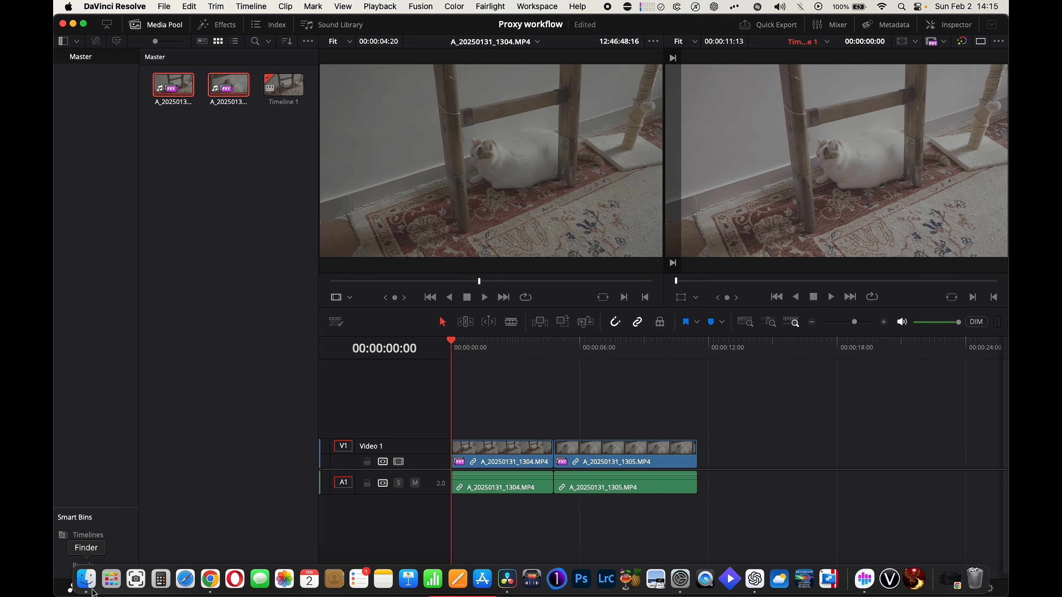
- Switch to Finder and examine the generated proxy files in the Proxy subfolder of FOOTAGE
{"action": "left_click", "coordinate": [94, 592]}
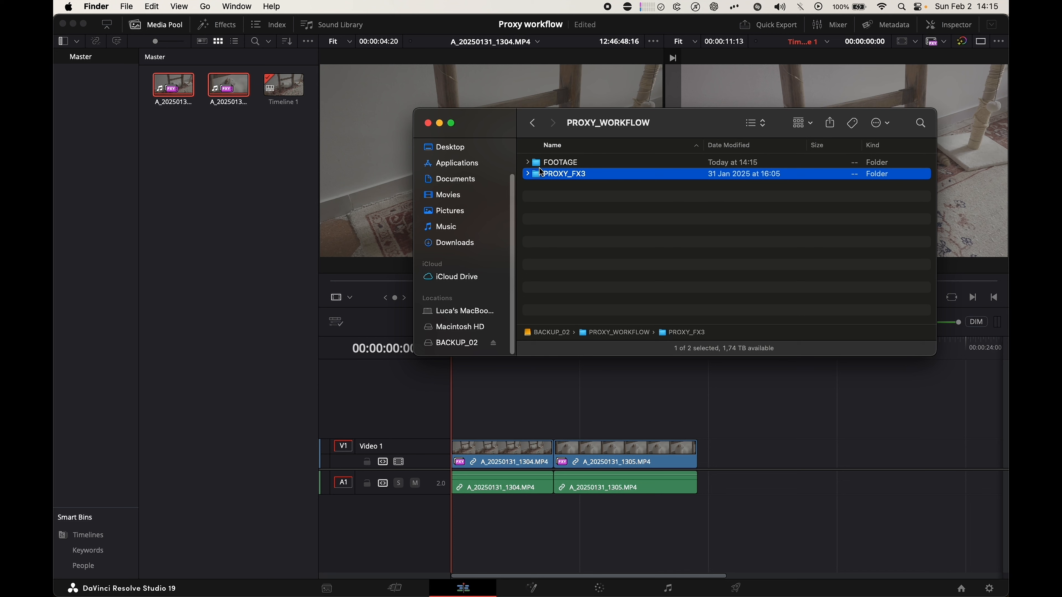
{"action": "double_click", "coordinate": [540, 162]}
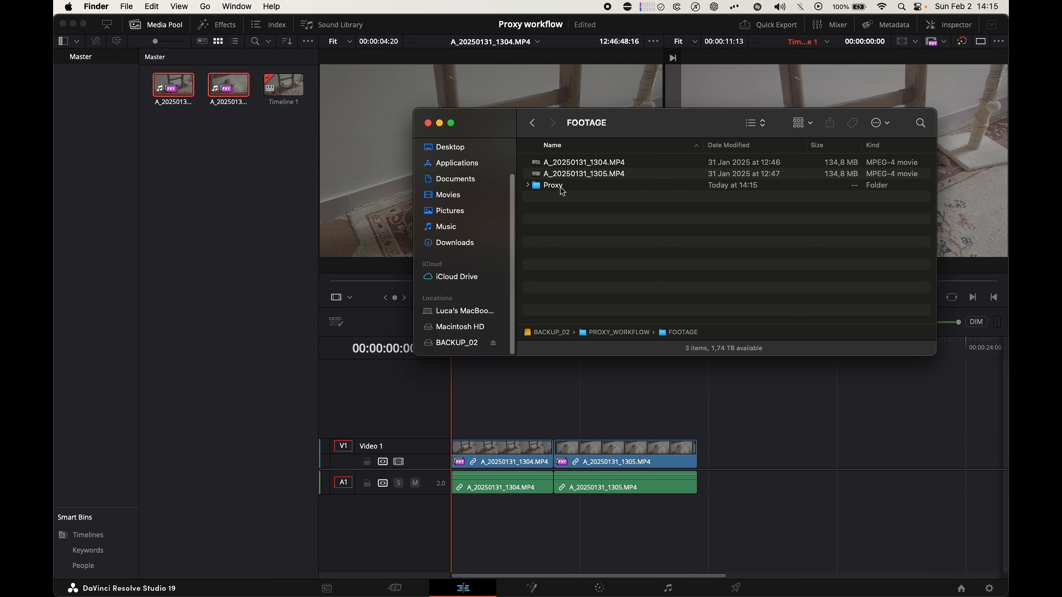
{"action": "left_click", "coordinate": [527, 186]}
{"action": "left_click", "coordinate": [606, 199]}
{"action": "left_click", "coordinate": [609, 209]}
{"action": "left_click", "coordinate": [612, 198]}
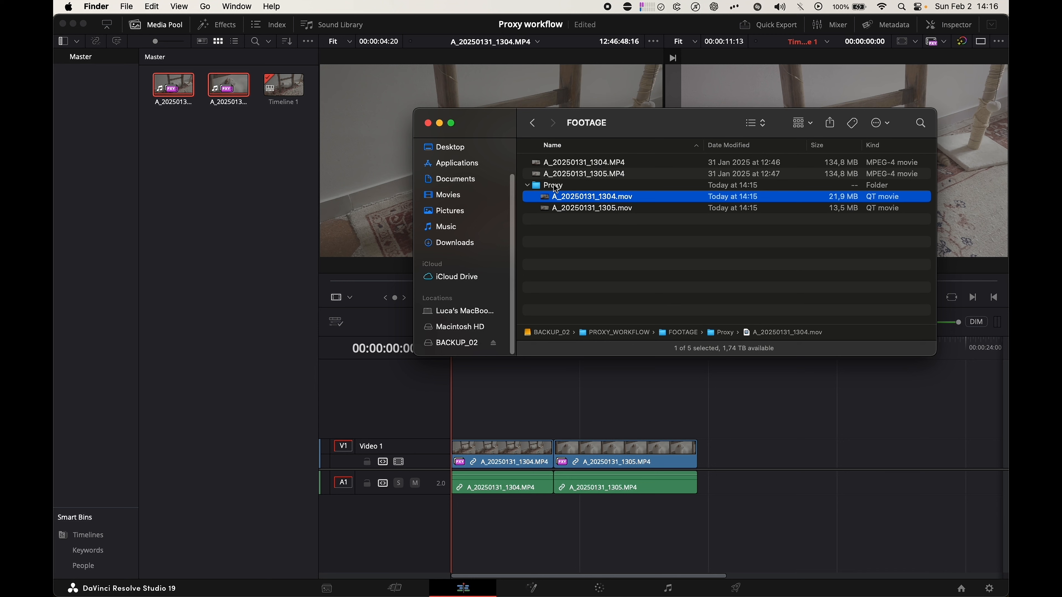
{"action": "left_click", "coordinate": [559, 187]}
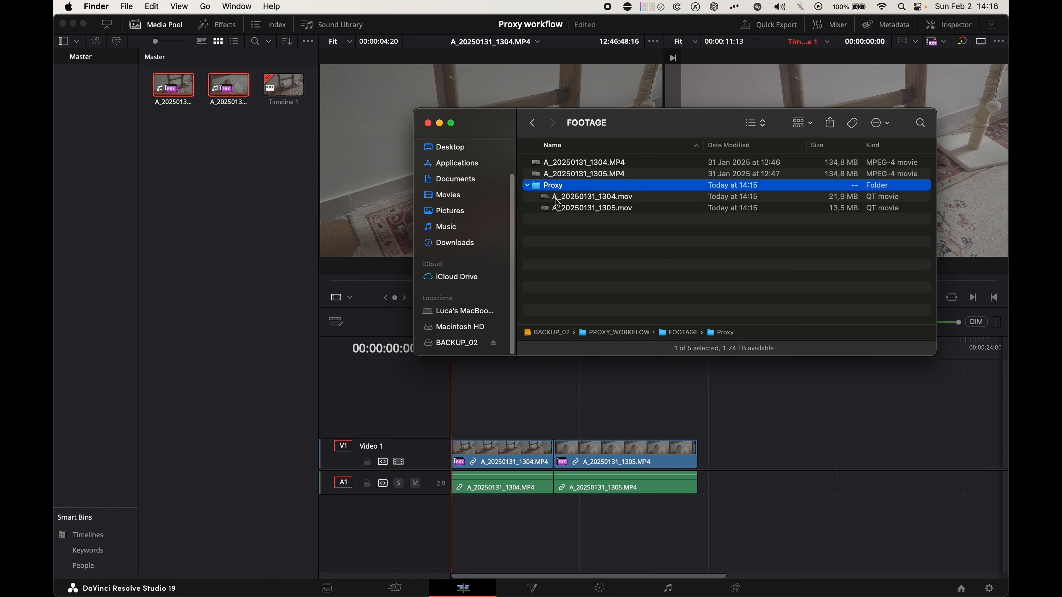
- Return to DaVinci Resolve and set the proxy media resolution to Choose automatically in the project settings
{"action": "left_click", "coordinate": [940, 534]}
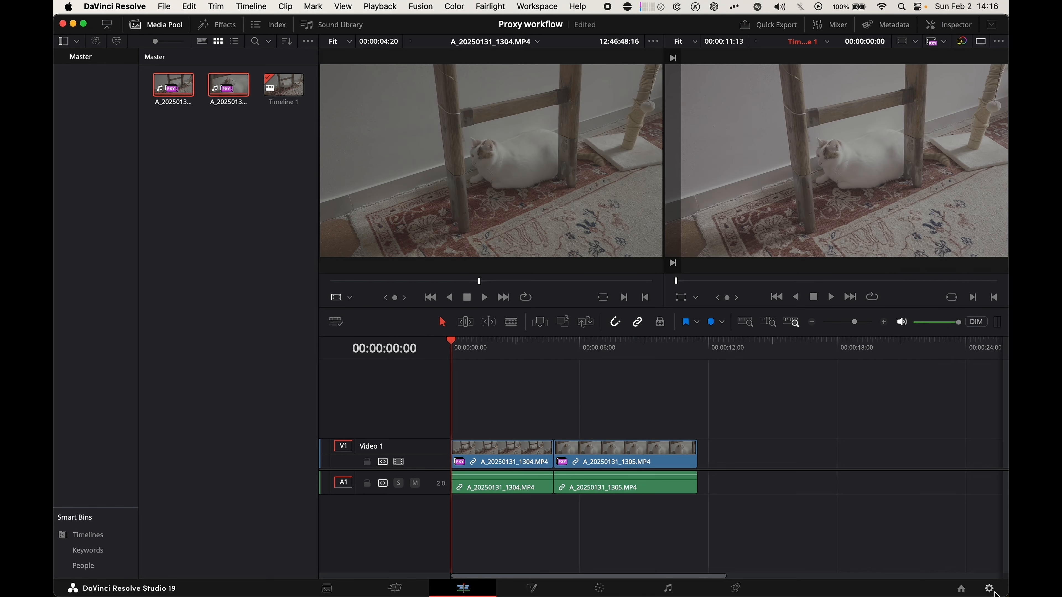
{"action": "left_click", "coordinate": [989, 589]}
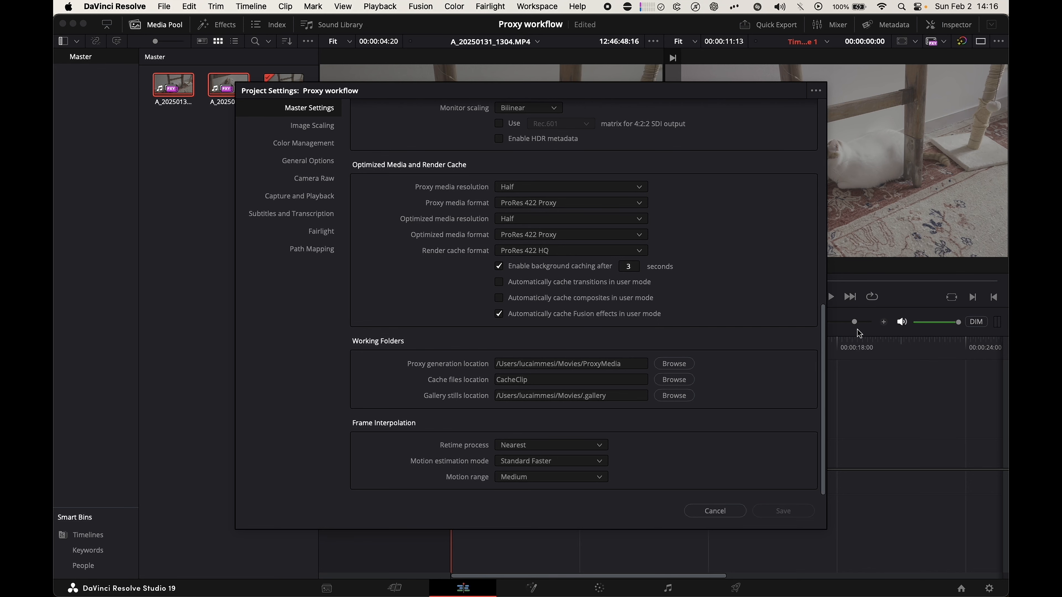
{"action": "left_click_drag", "start_coordinate": [822, 333], "coordinate": [813, 362]}
{"action": "left_click", "coordinate": [538, 189]}
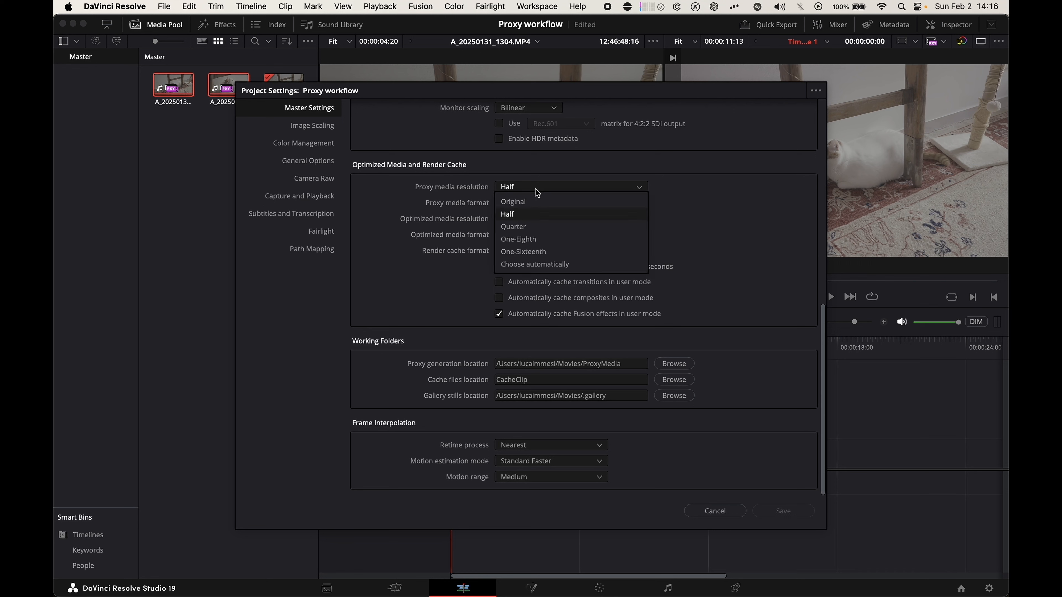
{"action": "left_click", "coordinate": [574, 265]}
- Check the timeline resolution in the master settings and set the proxy media resolution to Half
{"action": "left_click_drag", "start_coordinate": [821, 370], "coordinate": [803, 143]}
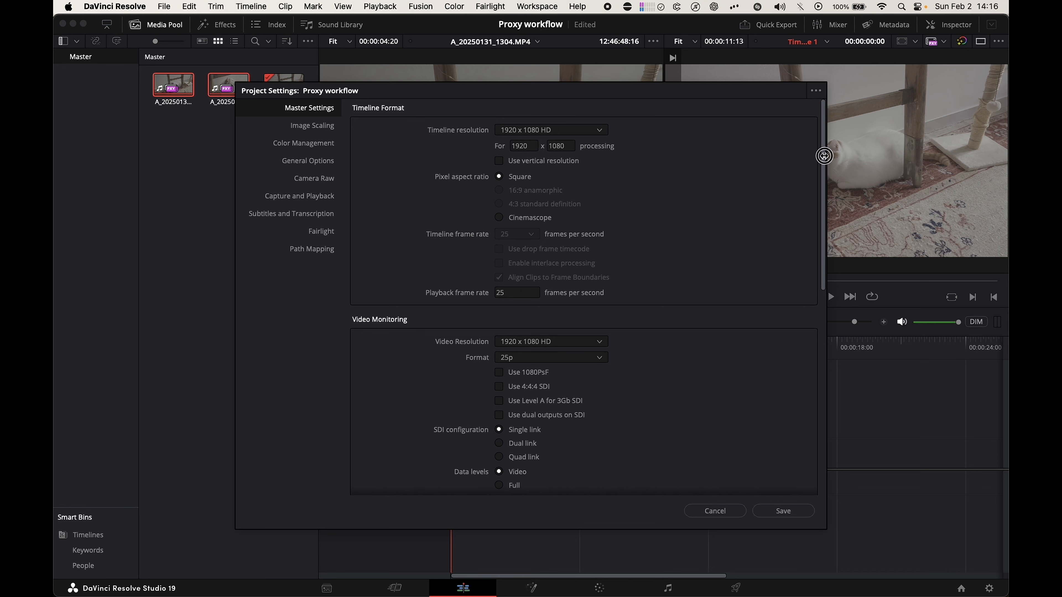
{"action": "scroll", "coordinate": [732, 192], "scroll_direction": "down", "scroll_amount": 15}
{"action": "left_click", "coordinate": [639, 187]}
{"action": "left_click", "coordinate": [552, 214]}
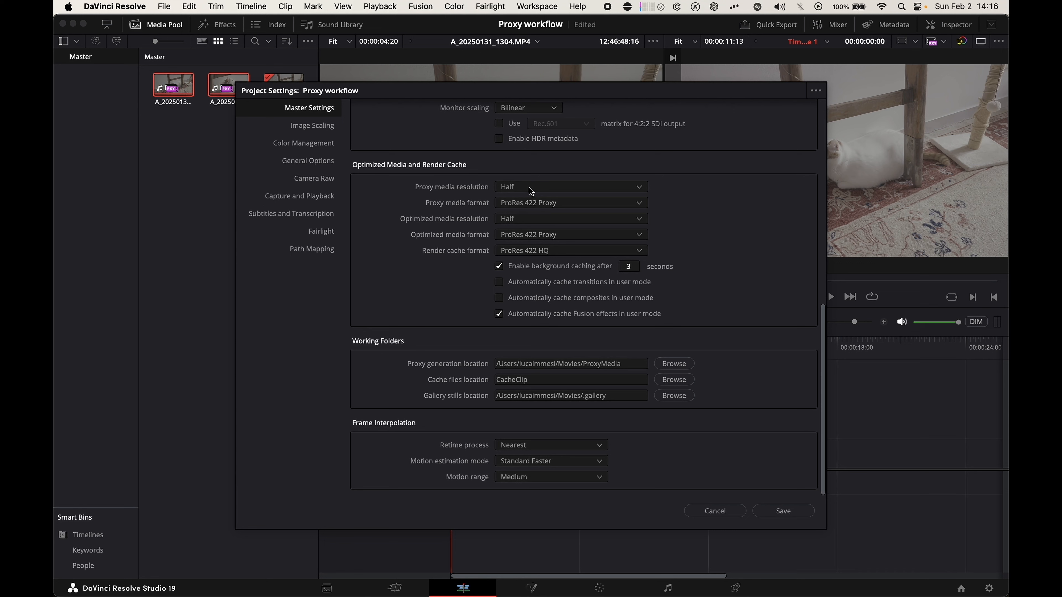
- Review the available proxy media formats and close the project settings without saving
{"action": "left_click", "coordinate": [511, 205]}
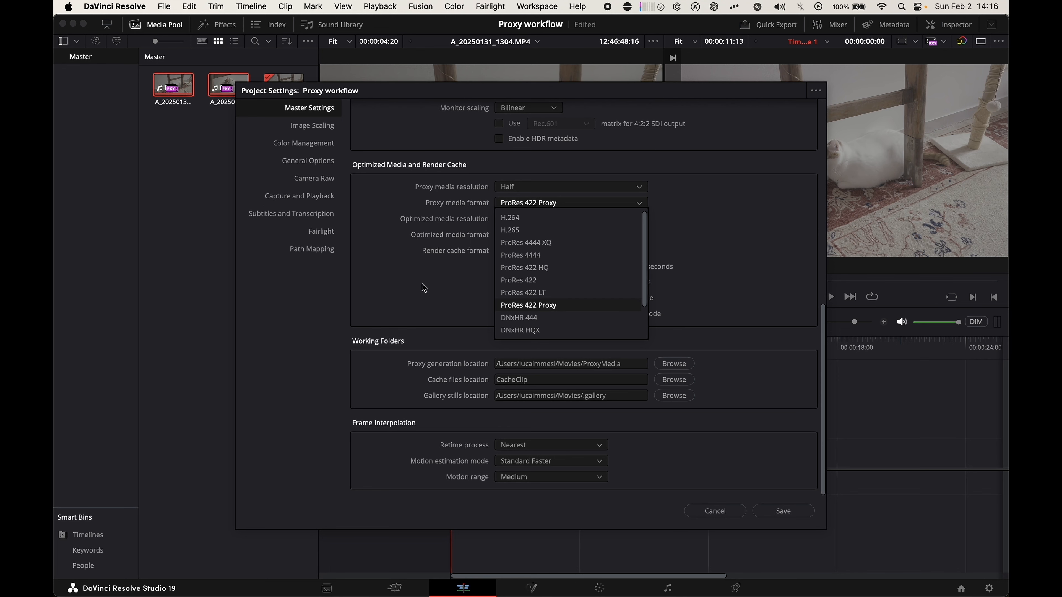
{"action": "left_click", "coordinate": [423, 287]}
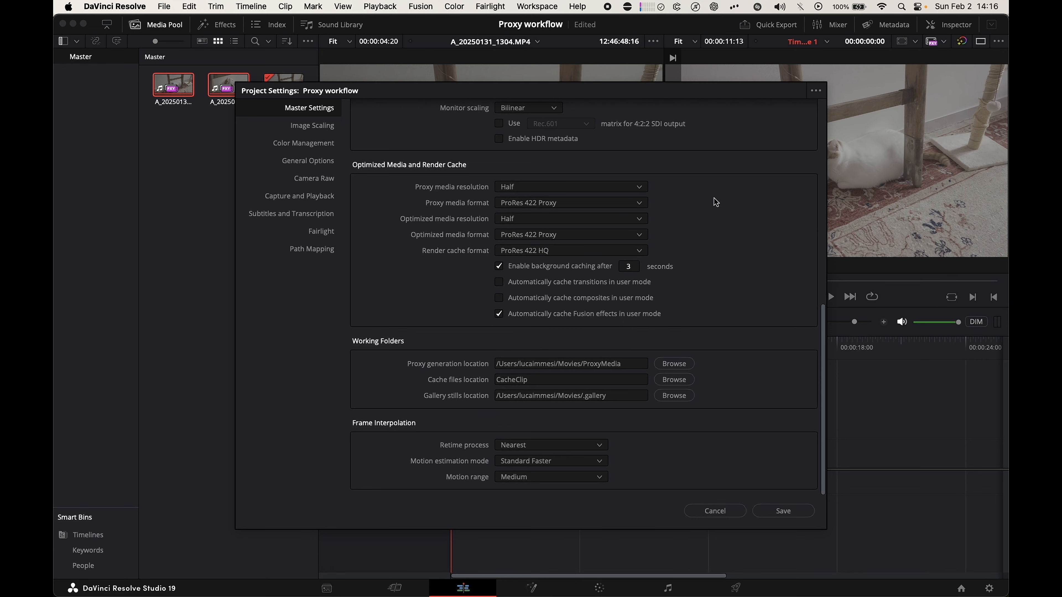
{"action": "key", "text": "Escape"}
- Open the DaVinci Resolve preferences
{"action": "left_click", "coordinate": [117, 6]}
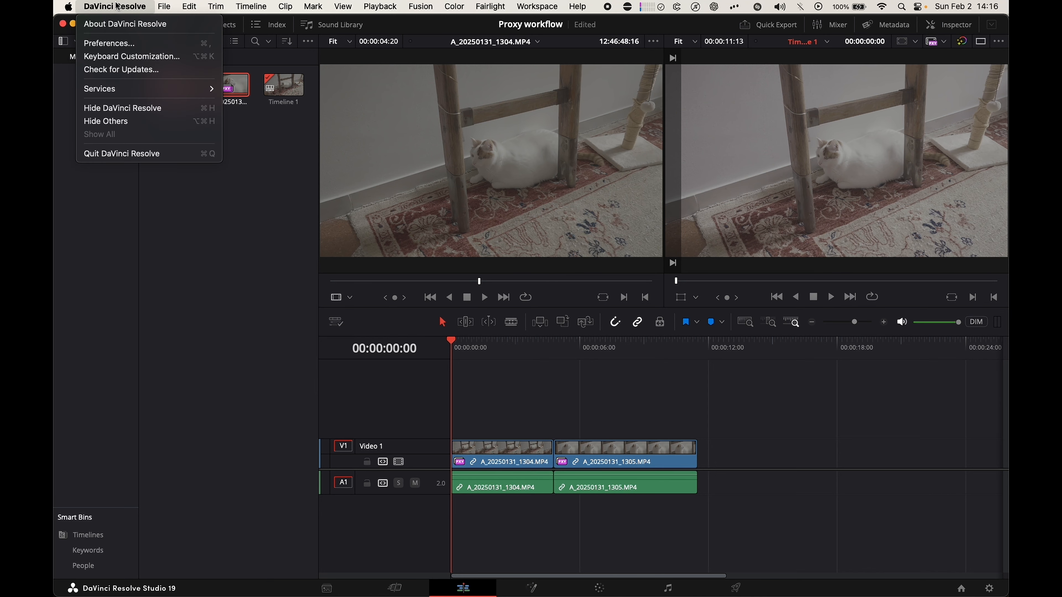
{"action": "left_click", "coordinate": [122, 44]}
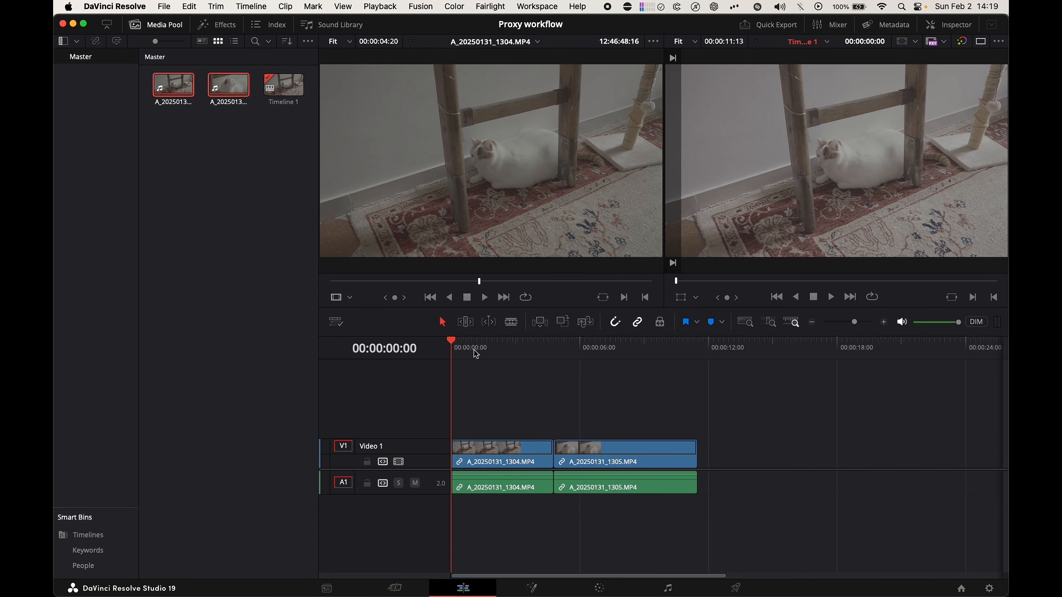
- Switch to Blackmagic Proxy Generator, add the FOOTAGE folder on BACKUP_02 as a watch folder and start generating its proxies
{"action": "mouse_move", "coordinate": [531, 586]}
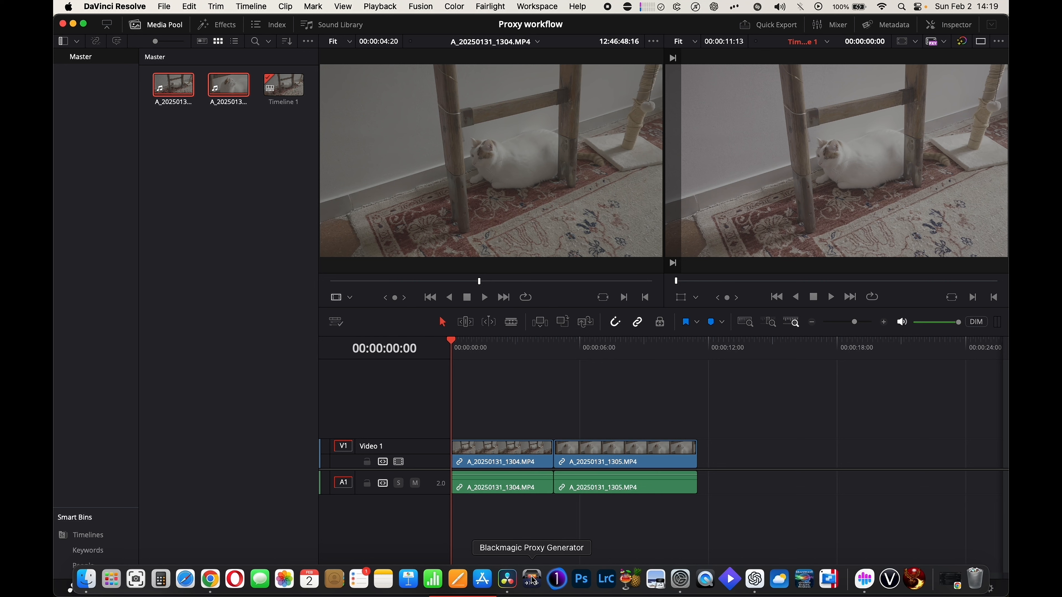
{"action": "left_click", "coordinate": [532, 579]}
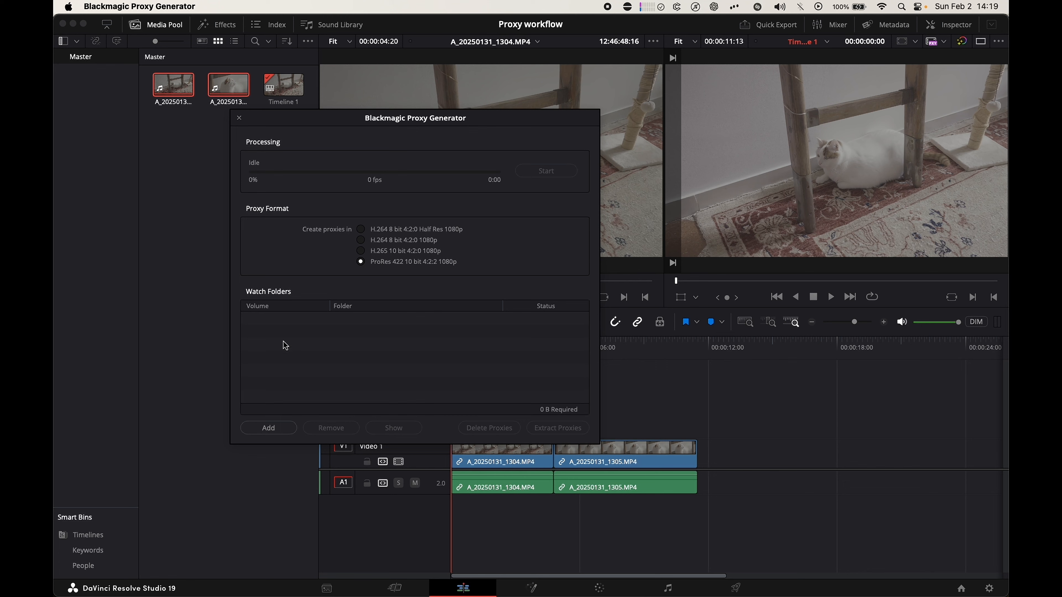
{"action": "left_click", "coordinate": [268, 427]}
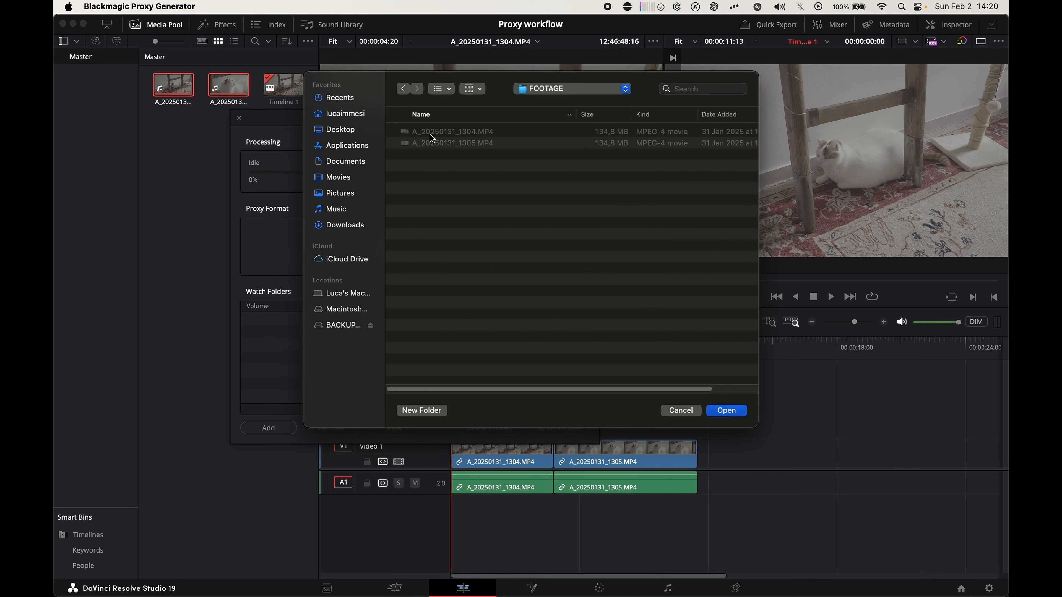
{"action": "left_click", "coordinate": [732, 410]}
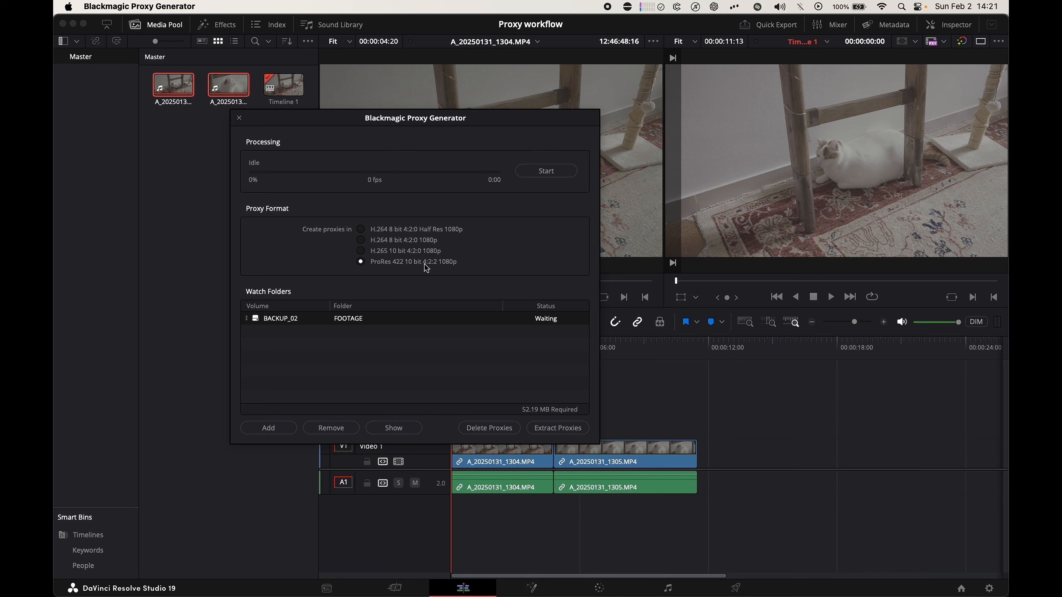
{"action": "left_click", "coordinate": [549, 174]}
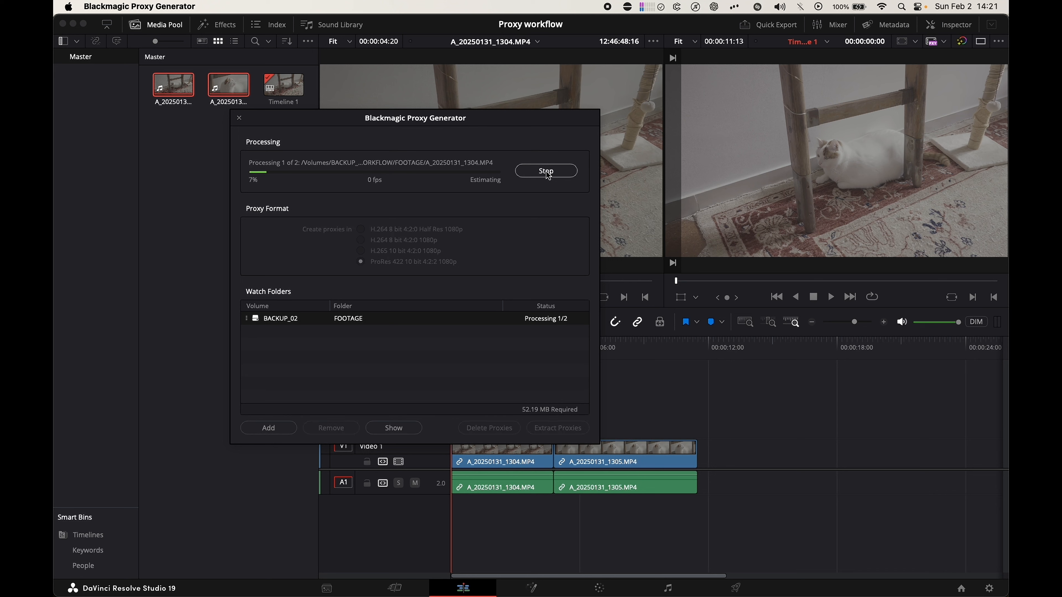
- Check the generated Proxy folder inside the FOOTAGE folder in Finder, and return to DaVinci Resolve
{"action": "left_click", "coordinate": [88, 591]}
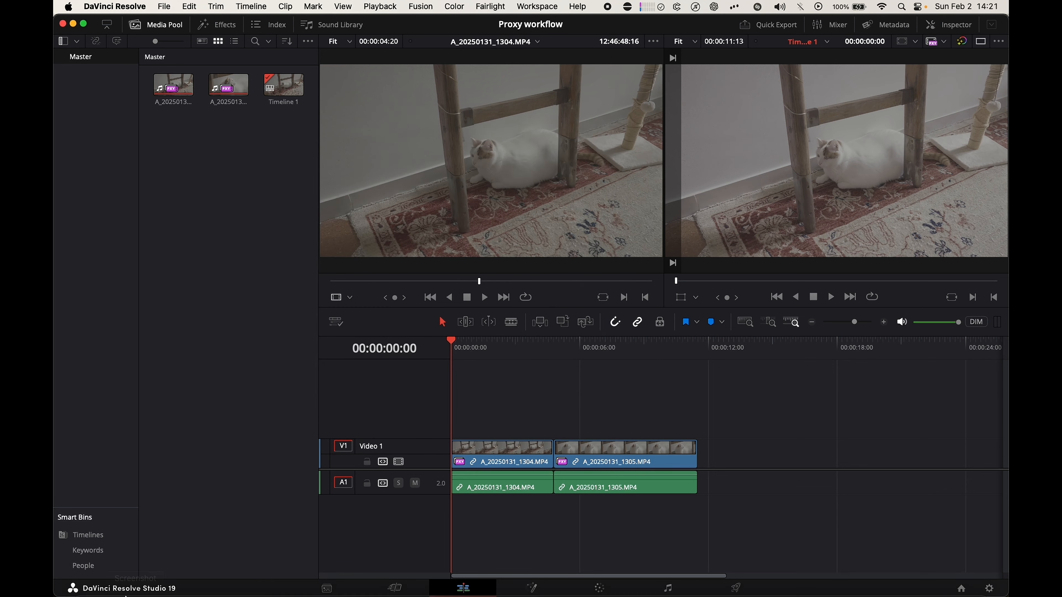
{"action": "left_click", "coordinate": [90, 580]}
{"action": "left_click", "coordinate": [543, 185]}
{"action": "left_click", "coordinate": [527, 185]}
{"action": "left_click", "coordinate": [527, 185]}
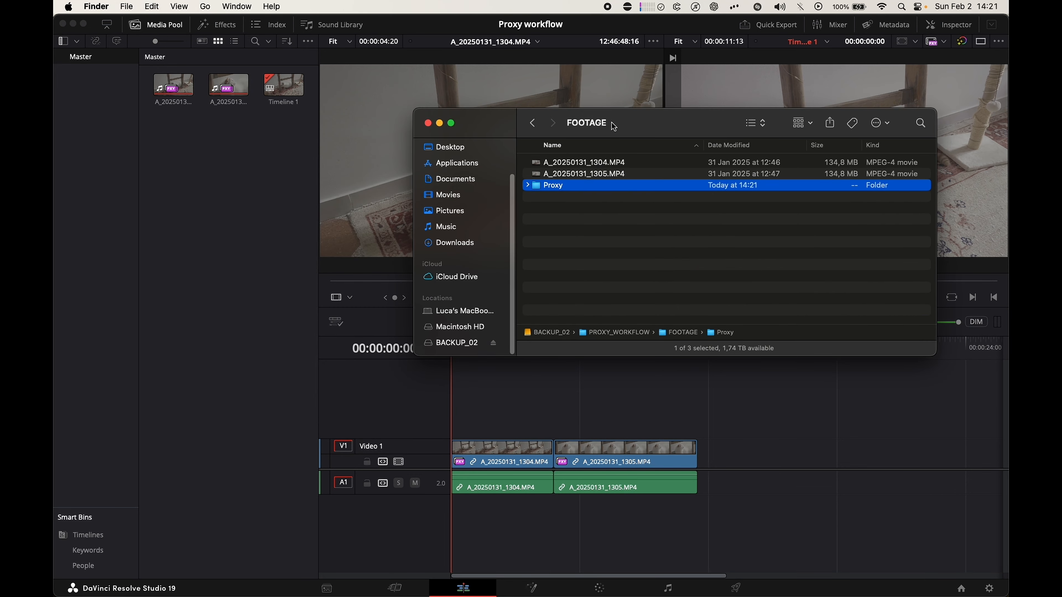
{"action": "left_click", "coordinate": [230, 113]}
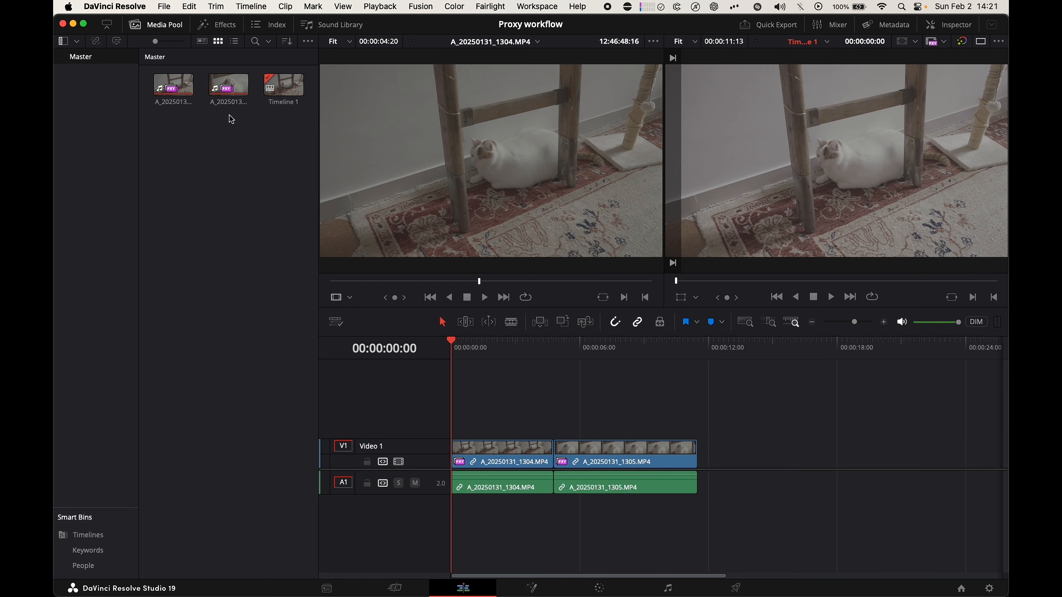